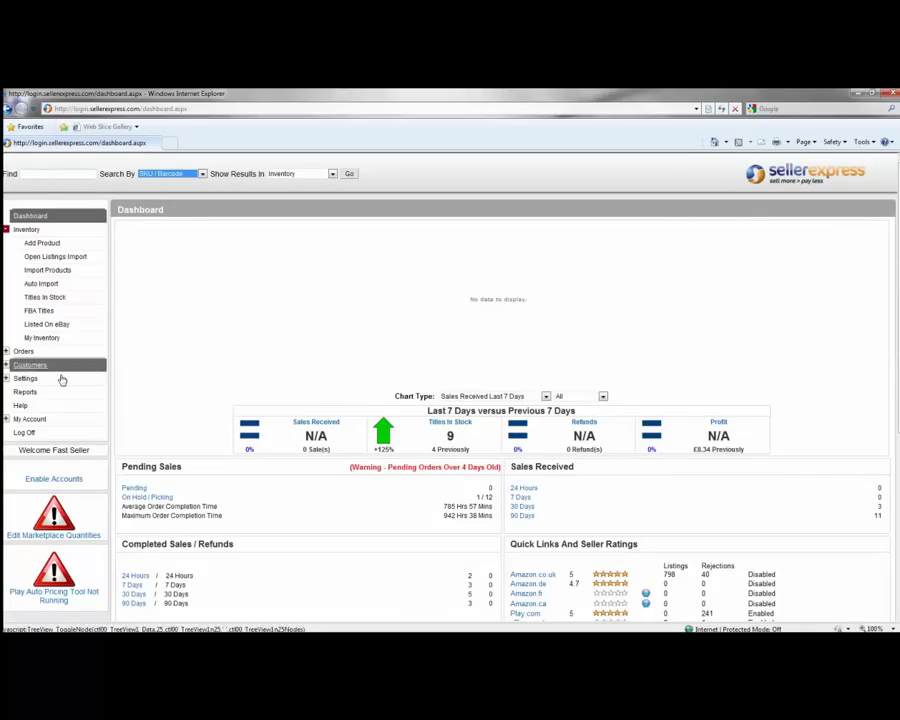
# - Generate a Stock Import File report for All Suppliers from the Reports page
pyautogui.click(27, 395)
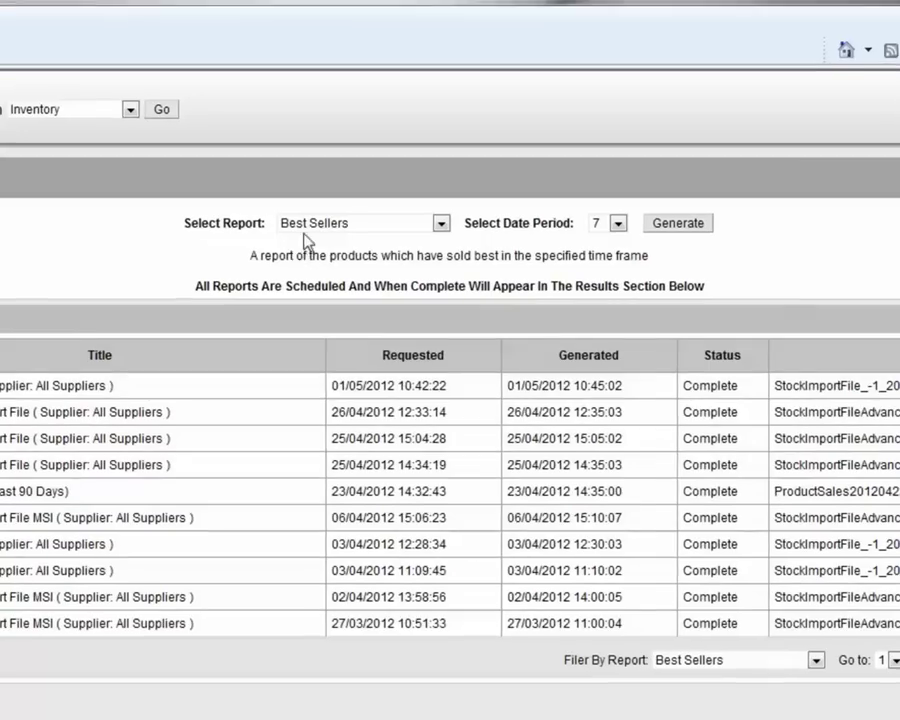
pyautogui.click(361, 229)
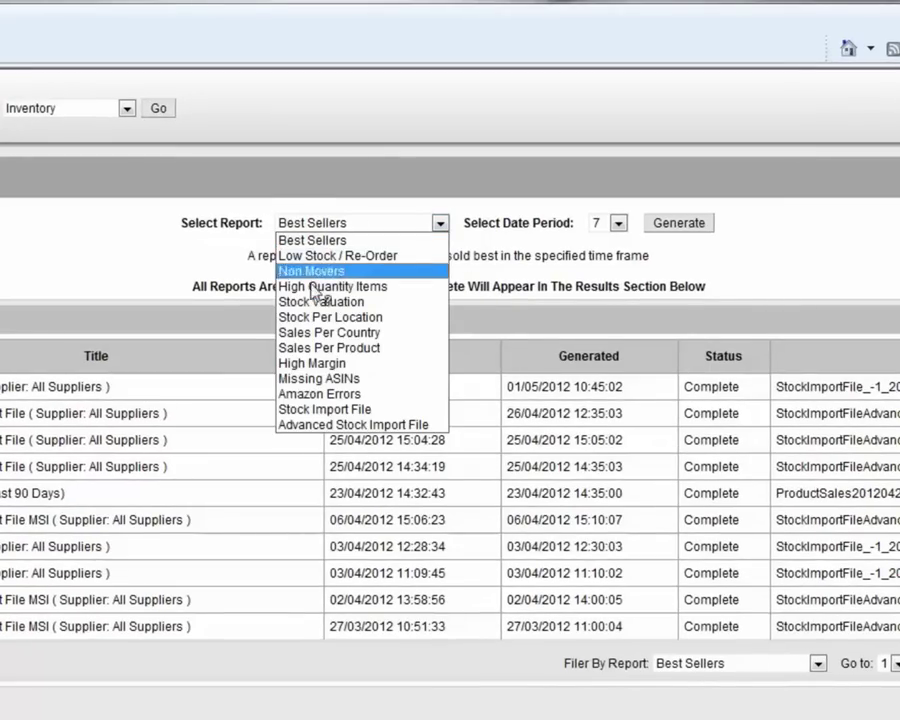
pyautogui.click(316, 410)
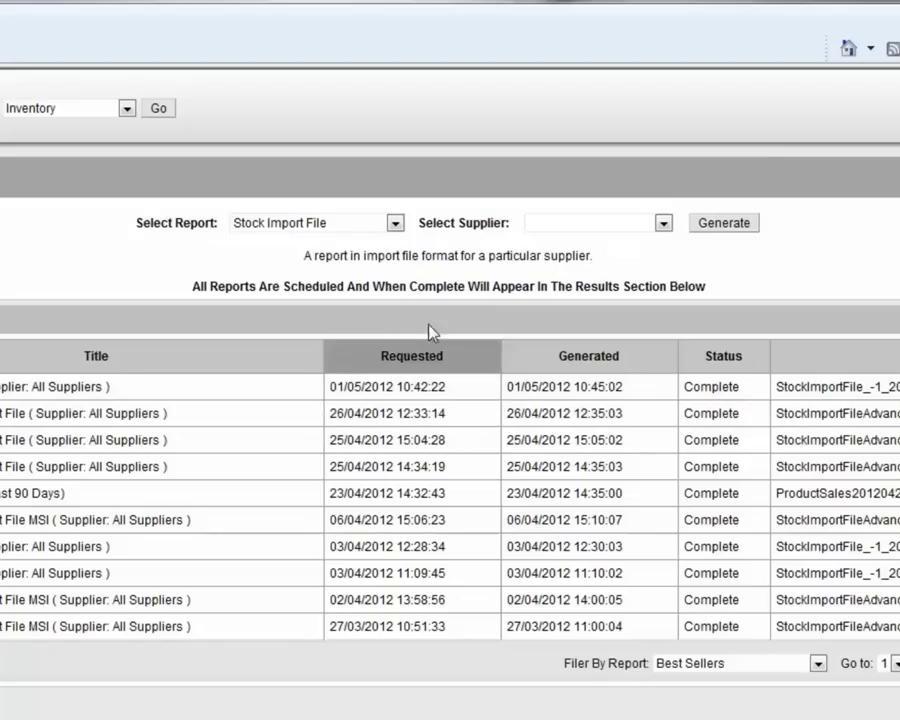
pyautogui.click(570, 233)
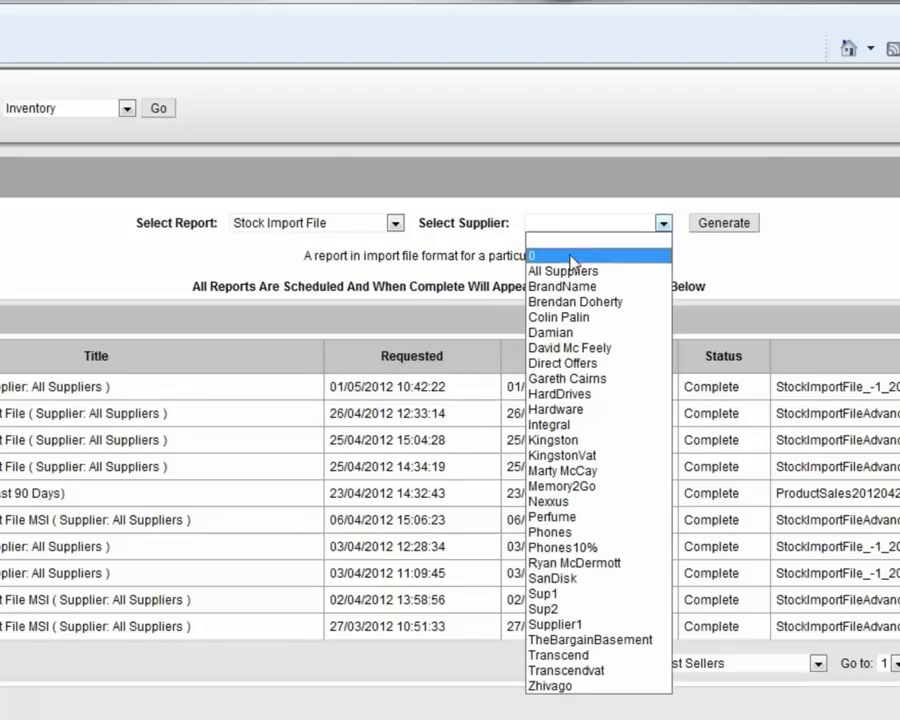
pyautogui.click(572, 266)
pyautogui.click(573, 280)
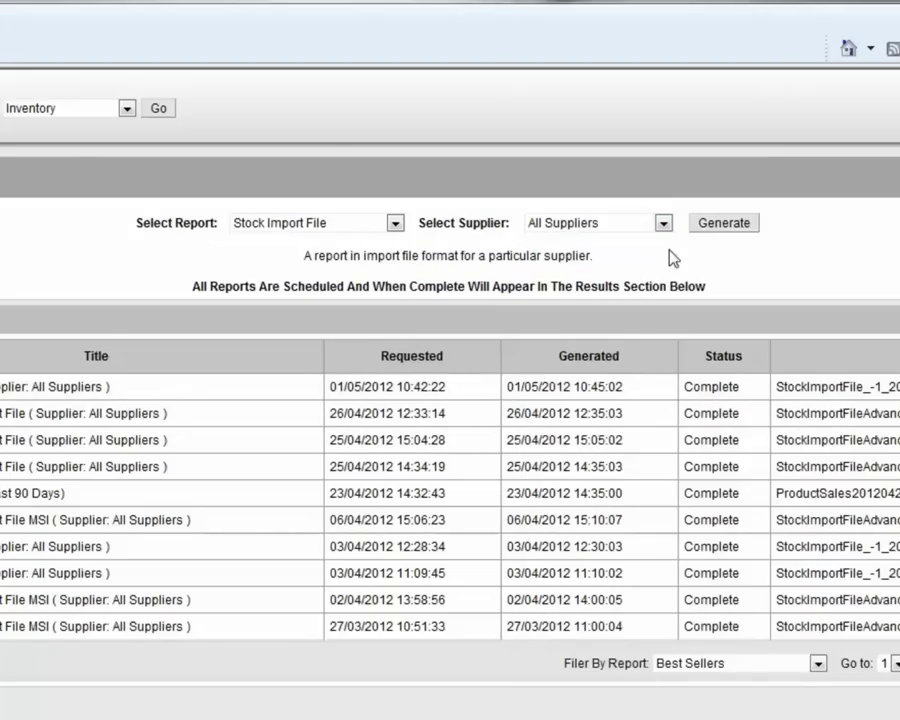
pyautogui.click(724, 224)
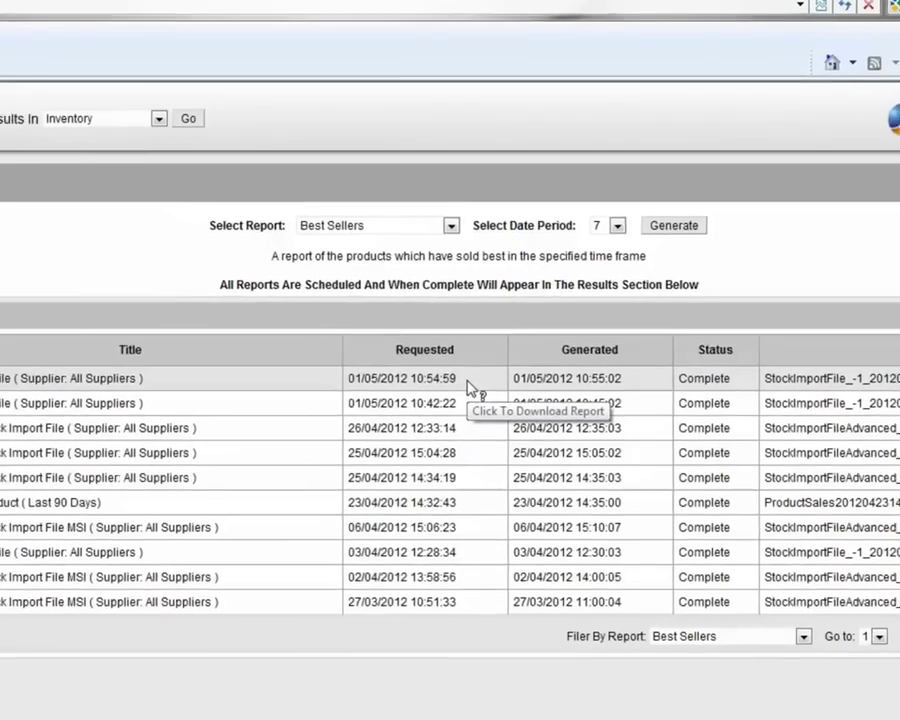
# - Download the newest stock import report and open it in Excel with the default user name
pyautogui.click(462, 390)
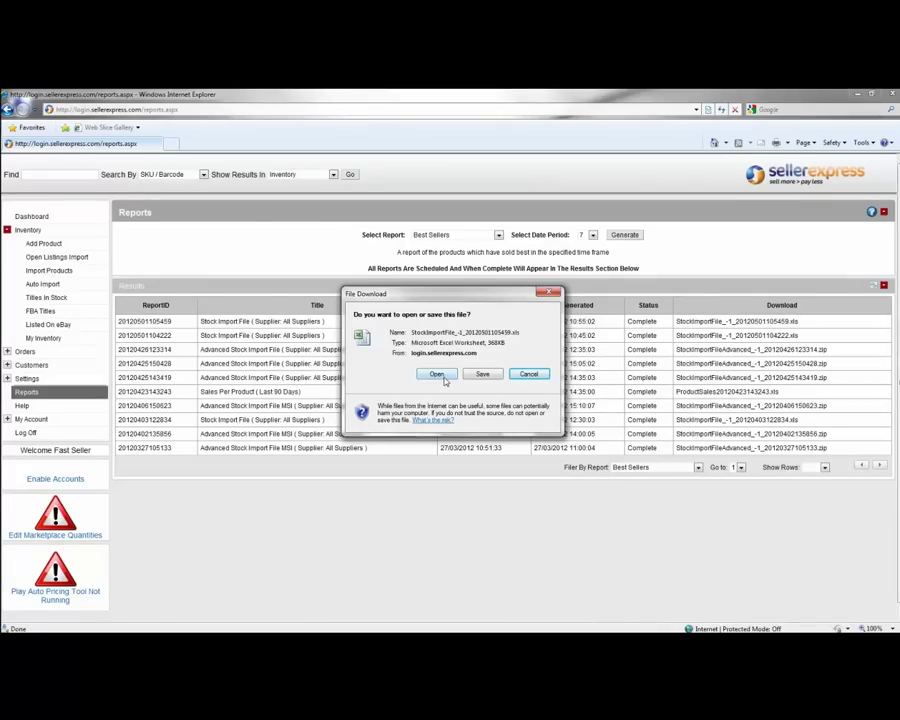
pyautogui.click(442, 377)
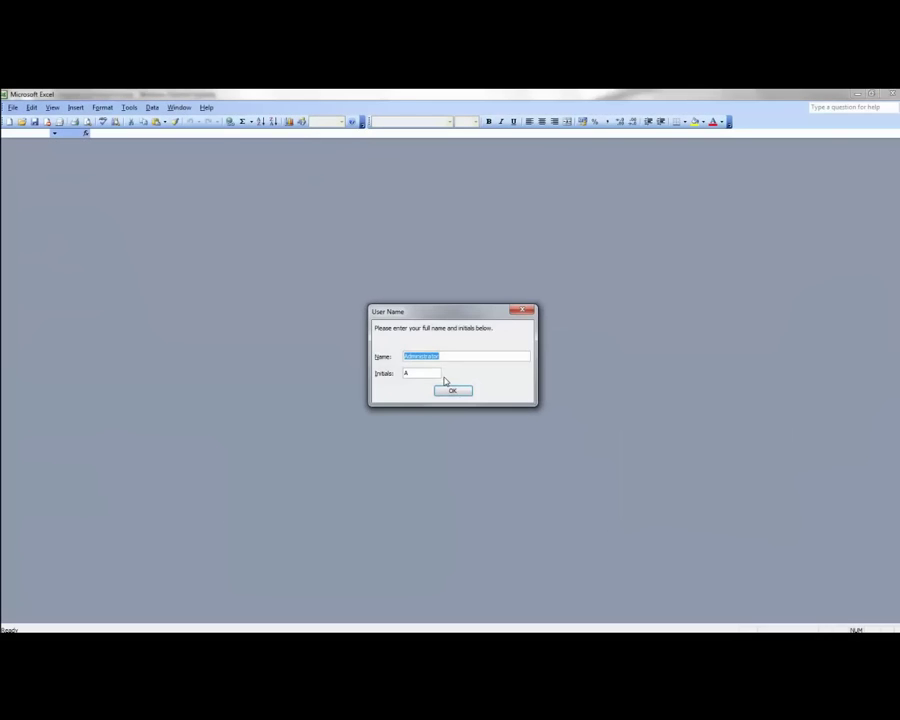
pyautogui.click(448, 389)
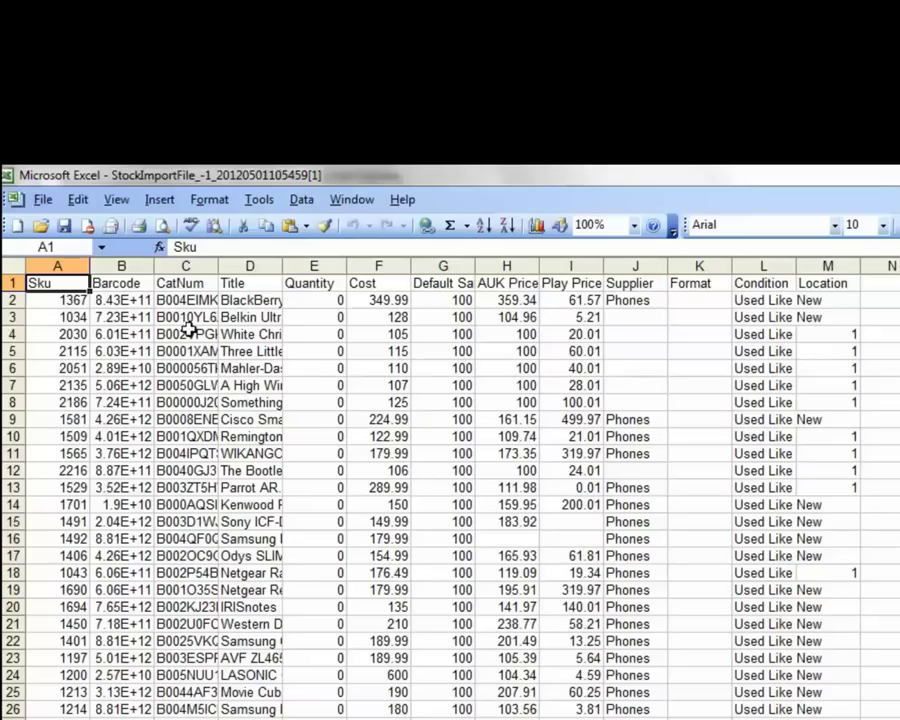
# - Format Barcode column B as Number with 0 decimal places, and widen the Title column
pyautogui.click(131, 265)
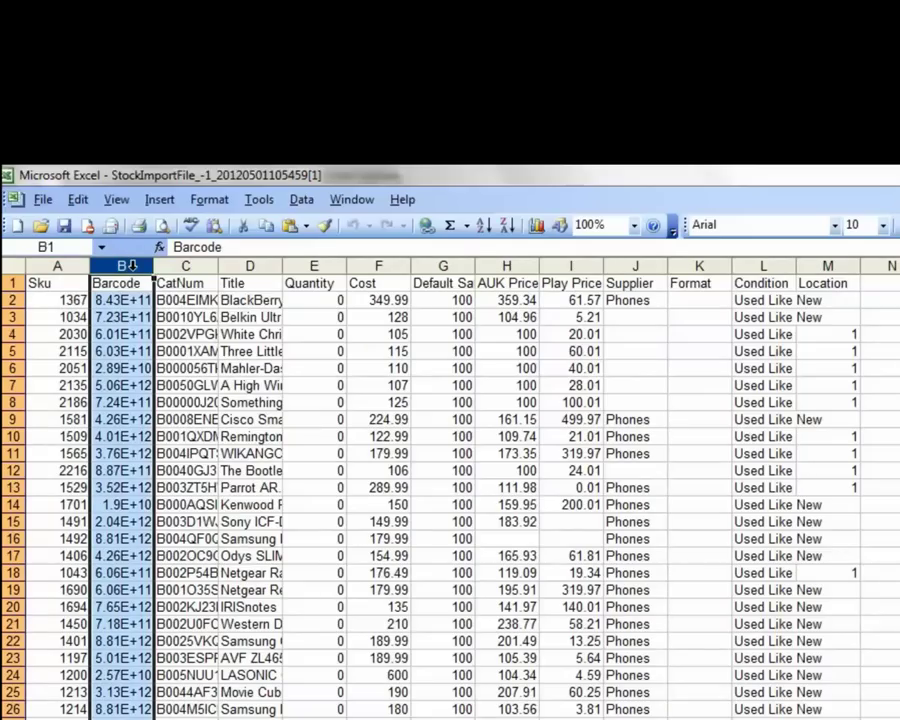
pyautogui.rightClick(131, 265)
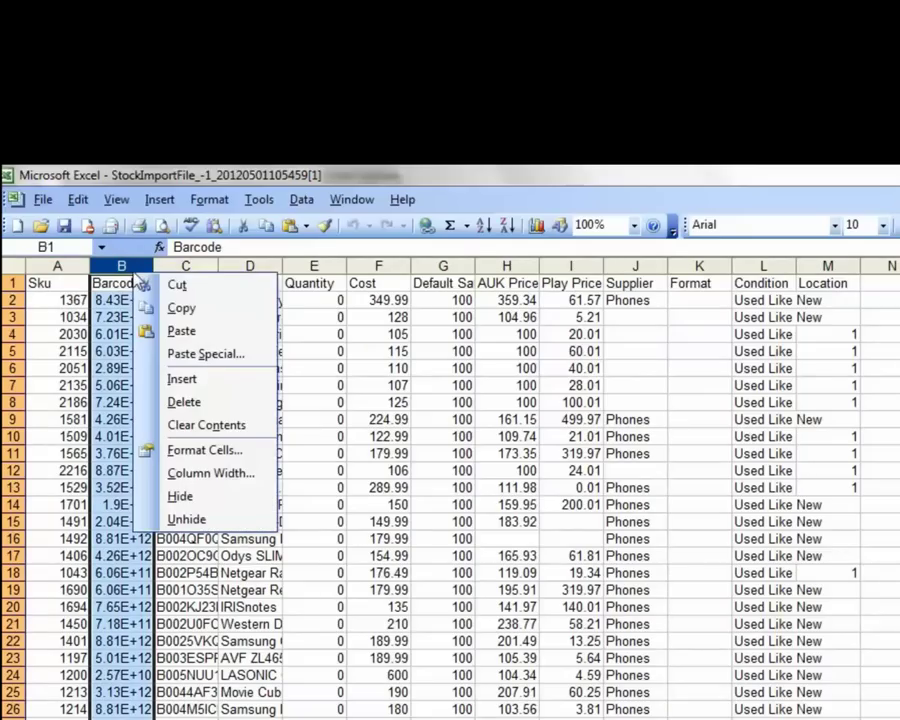
pyautogui.click(185, 450)
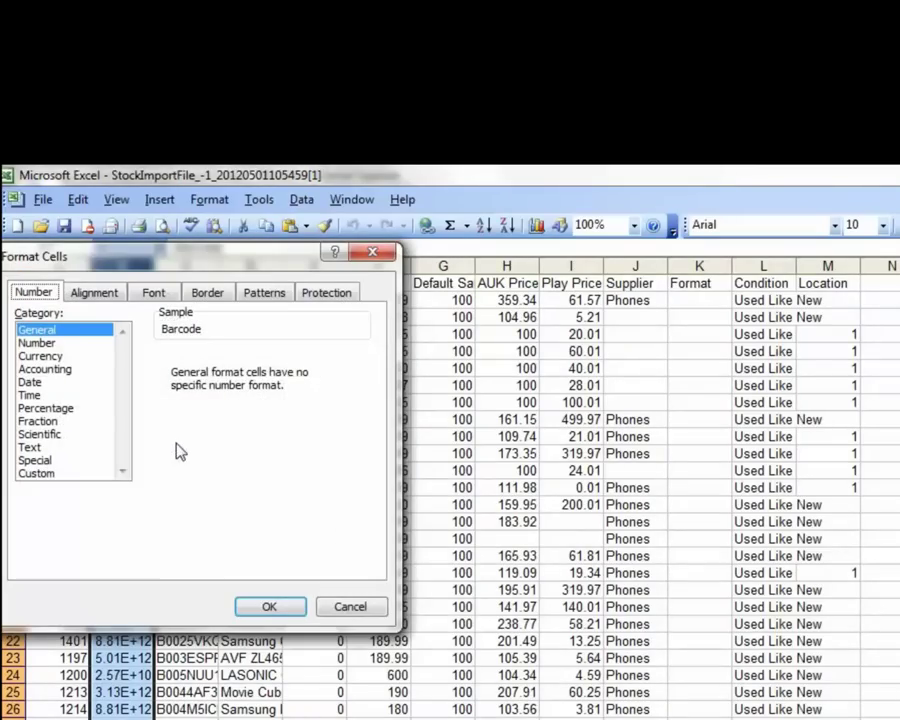
pyautogui.click(75, 344)
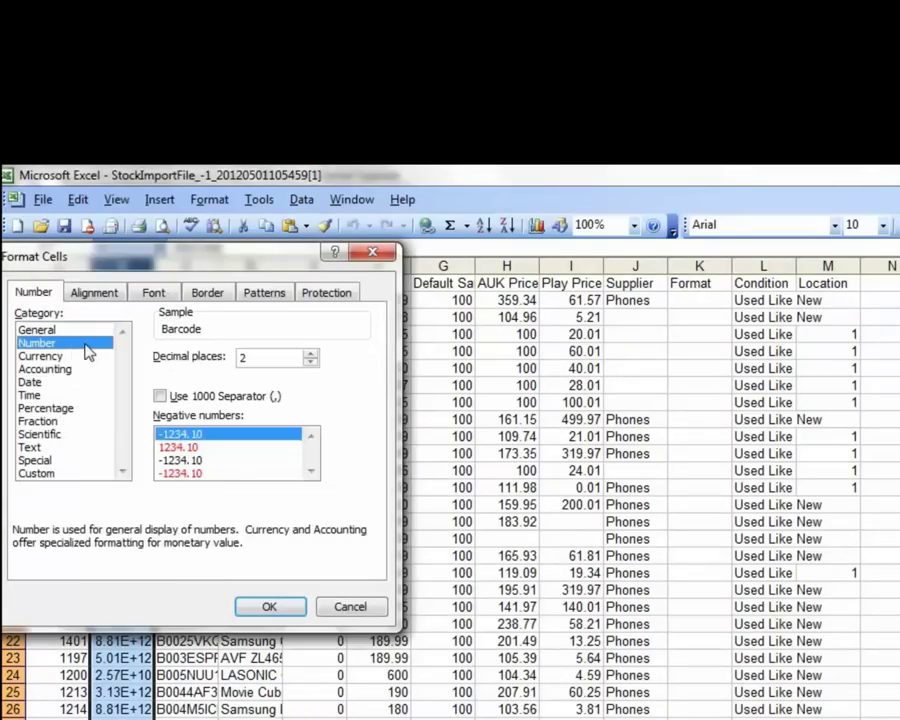
pyautogui.click(311, 363)
pyautogui.click(311, 363)
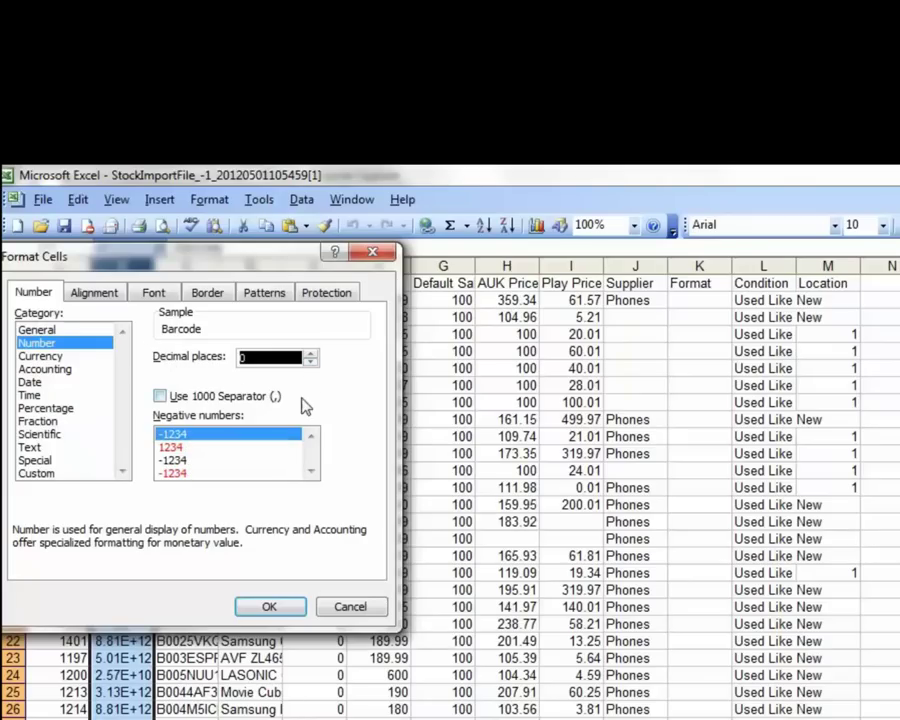
pyautogui.click(283, 604)
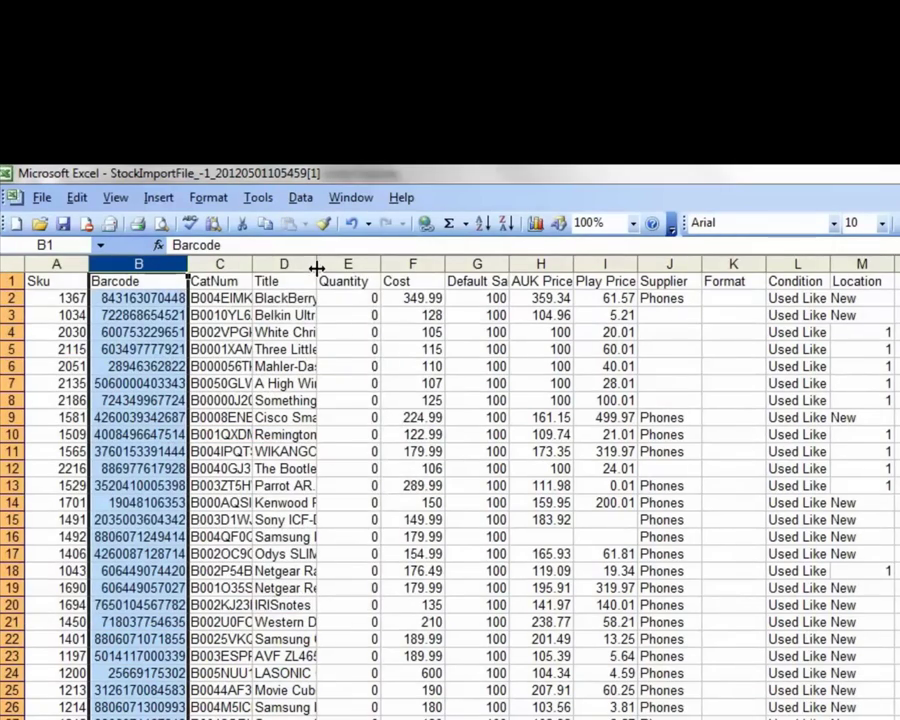
pyautogui.moveTo(319, 267); pyautogui.dragTo(447, 268)
# - Change the D2 title to 'Did it work? Yes!' and set cost F2 to 1000000
pyautogui.click(432, 296)
pyautogui.write('Did it work')
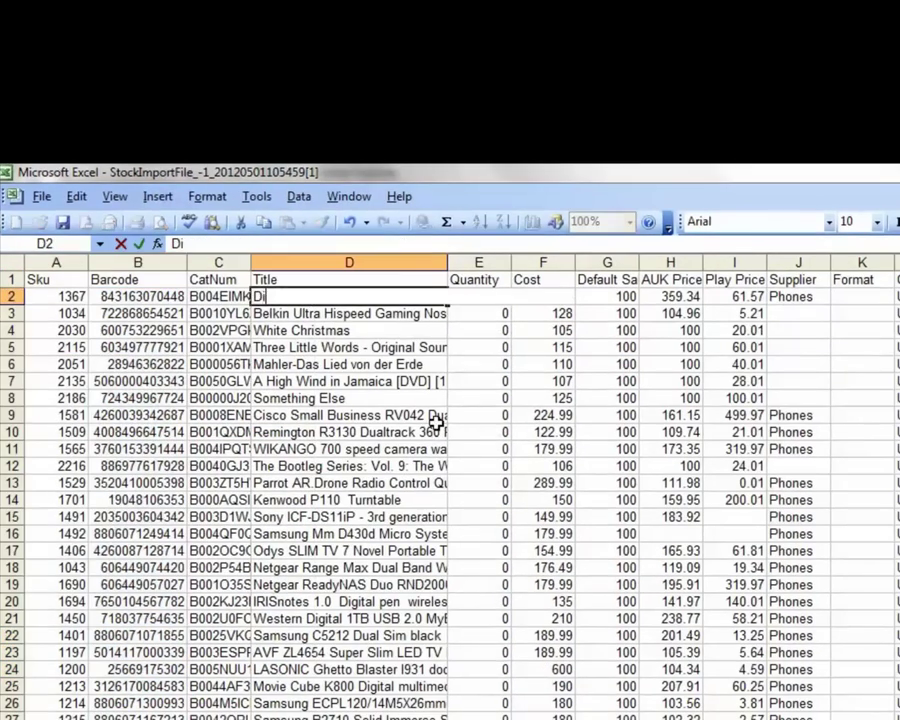
pyautogui.write('? Y')
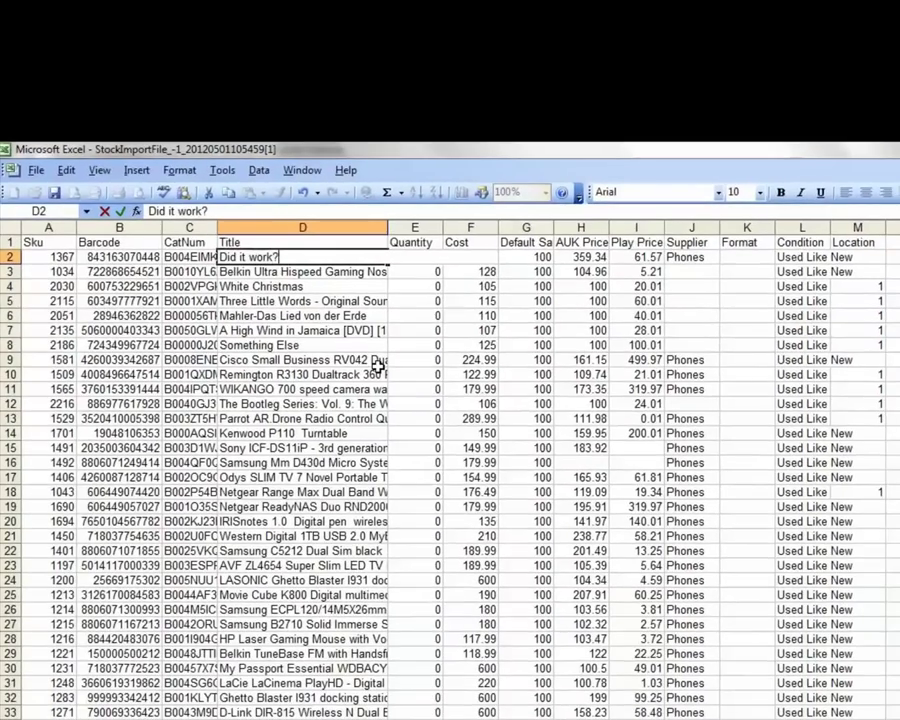
pyautogui.write('es!')
pyautogui.press('Return')
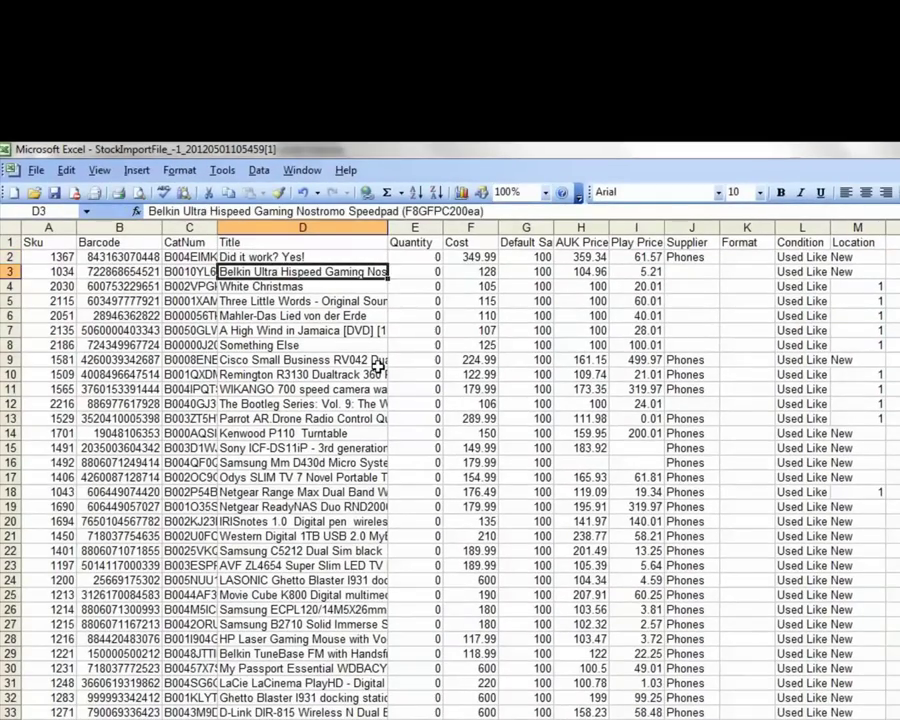
pyautogui.press('Up')
pyautogui.press('Right')
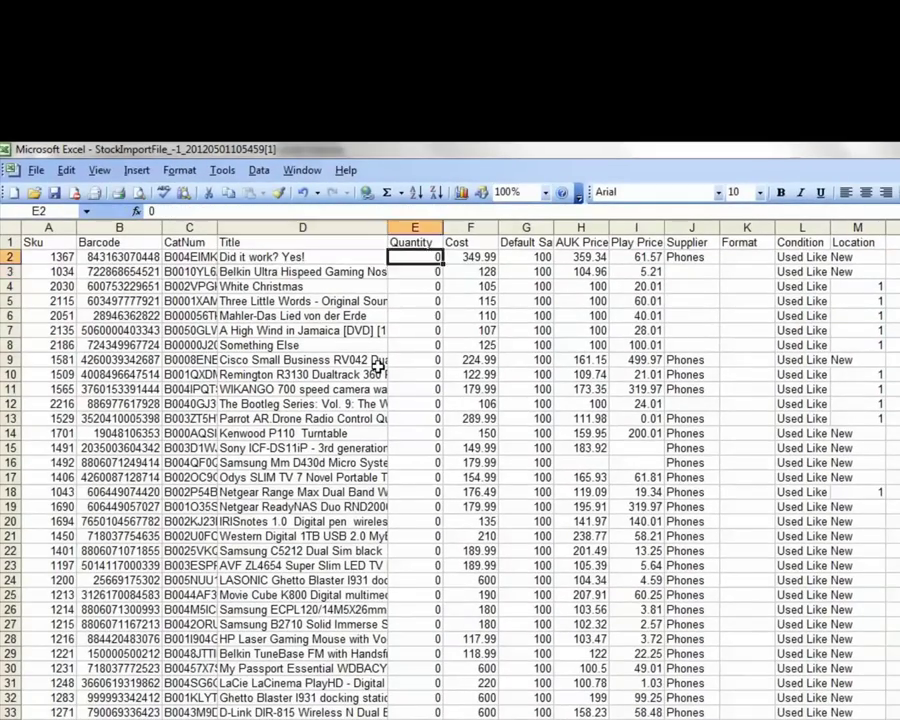
pyautogui.press('Right')
pyautogui.write('100000')
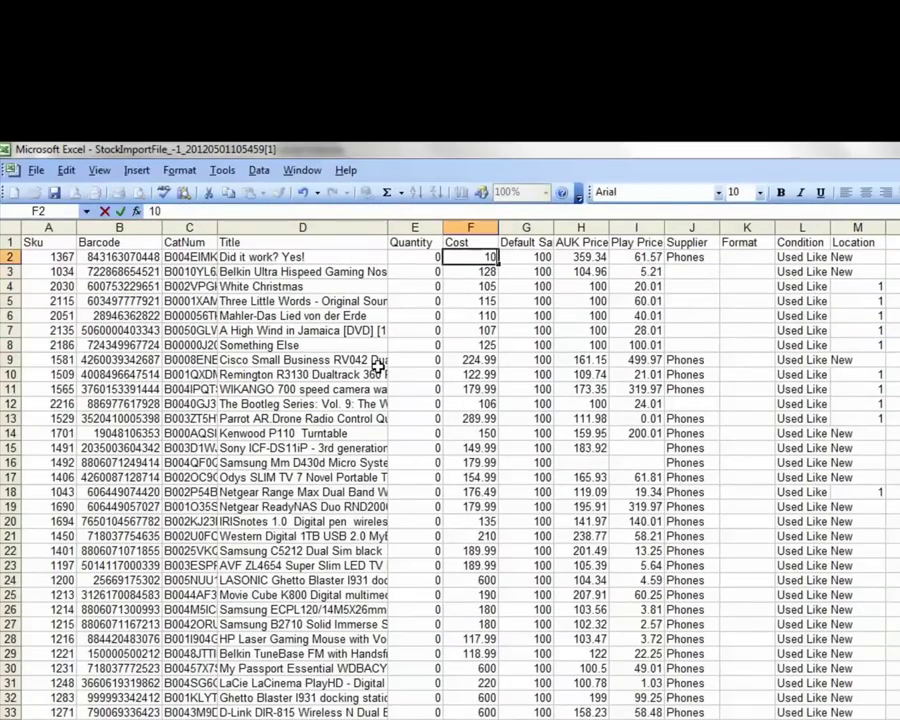
pyautogui.write('0')
pyautogui.press('Return')
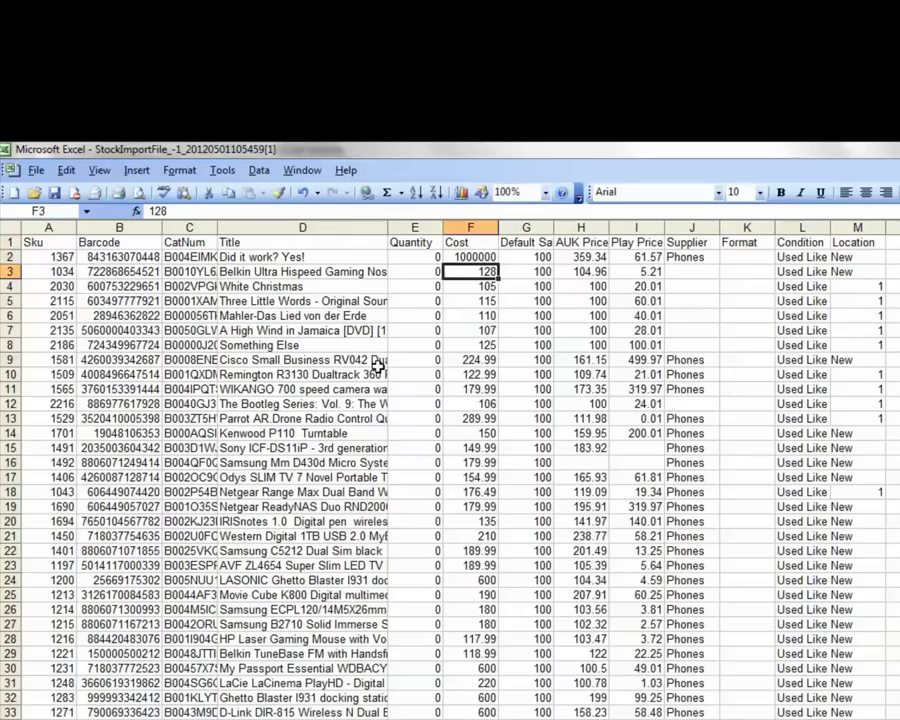
# - Enter 1000000 in G2, the AUK Price H2 and the Play Price I2
pyautogui.click(540, 257)
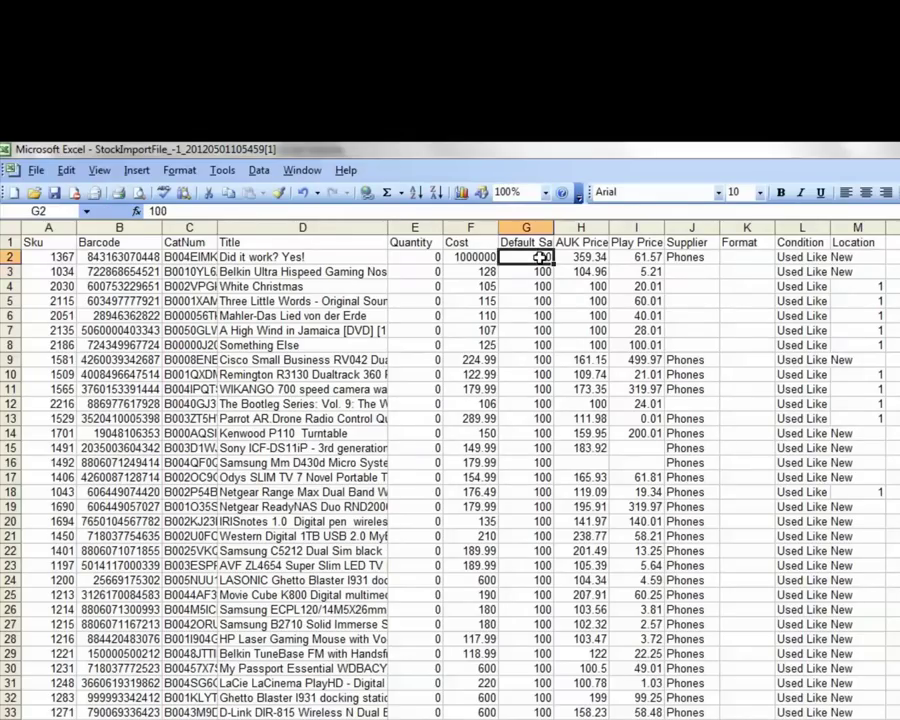
pyautogui.write('10000')
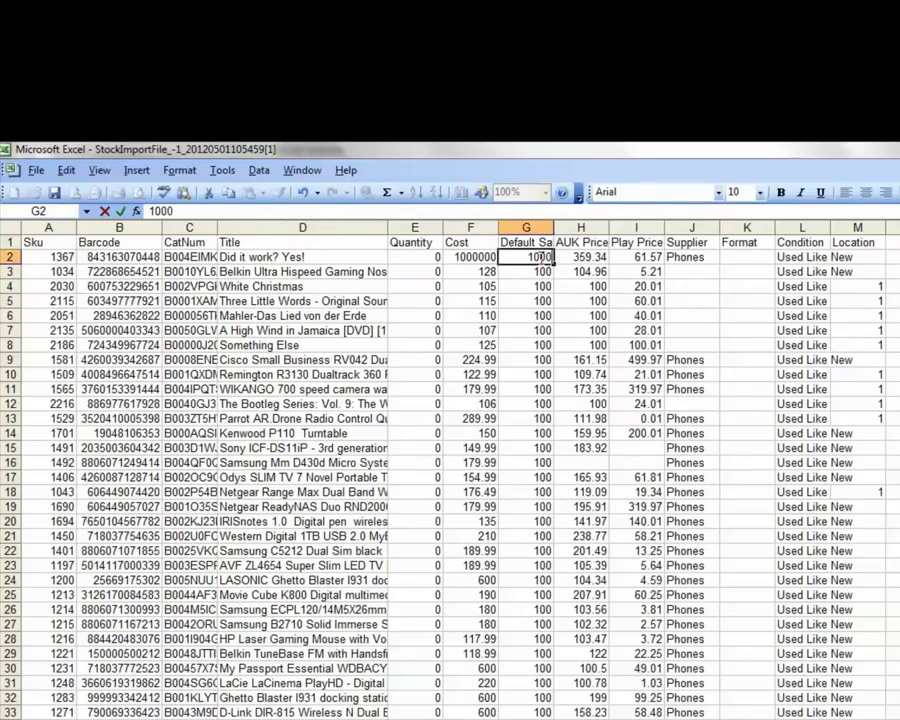
pyautogui.write('00')
pyautogui.click(591, 258)
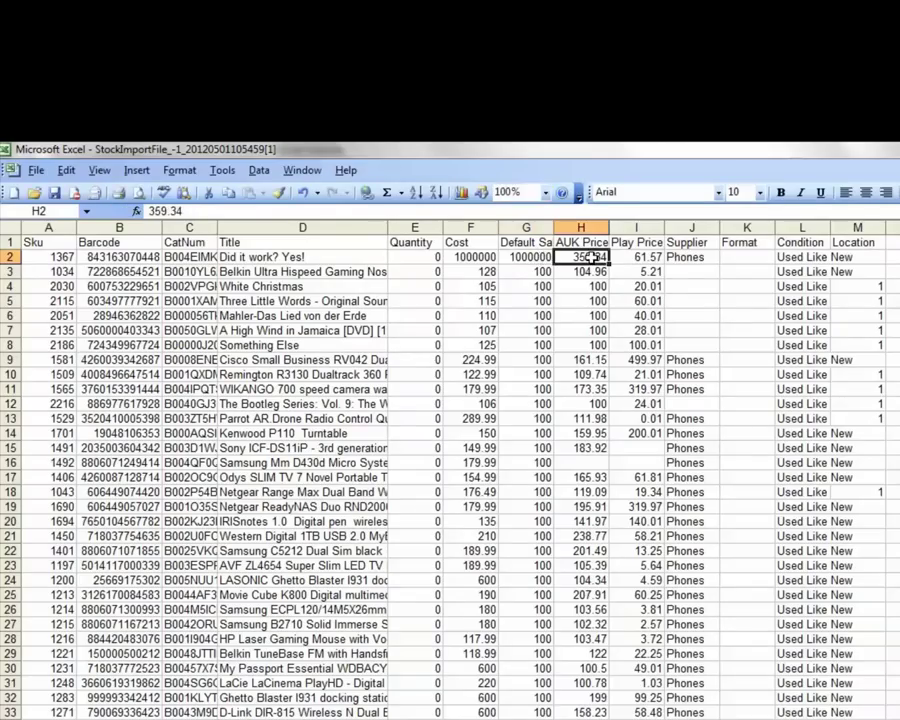
pyautogui.write('100000')
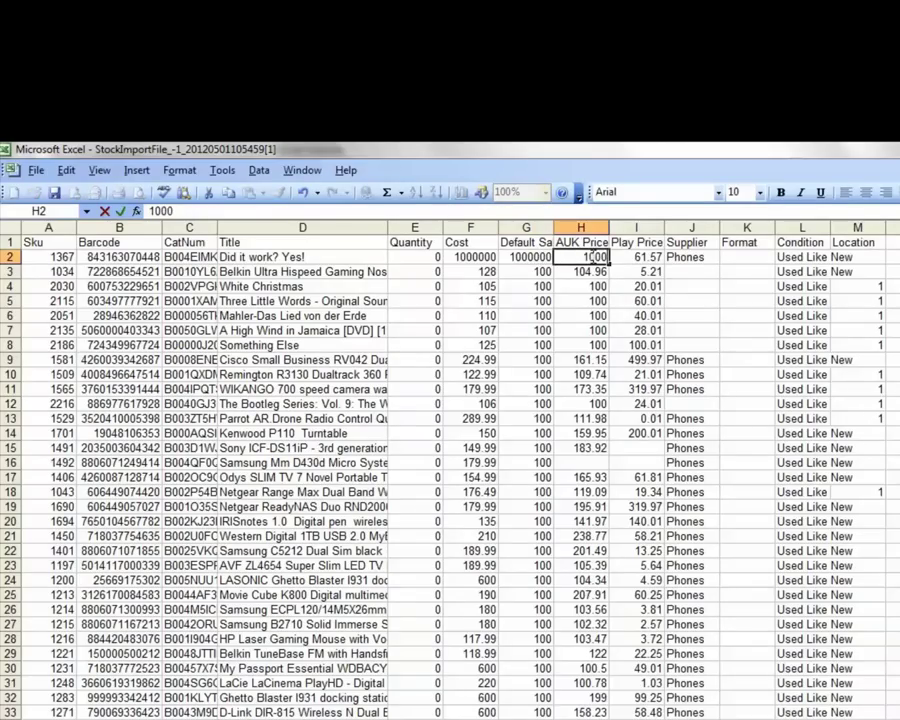
pyautogui.write('00')
pyautogui.press('Return')
pyautogui.click(672, 258)
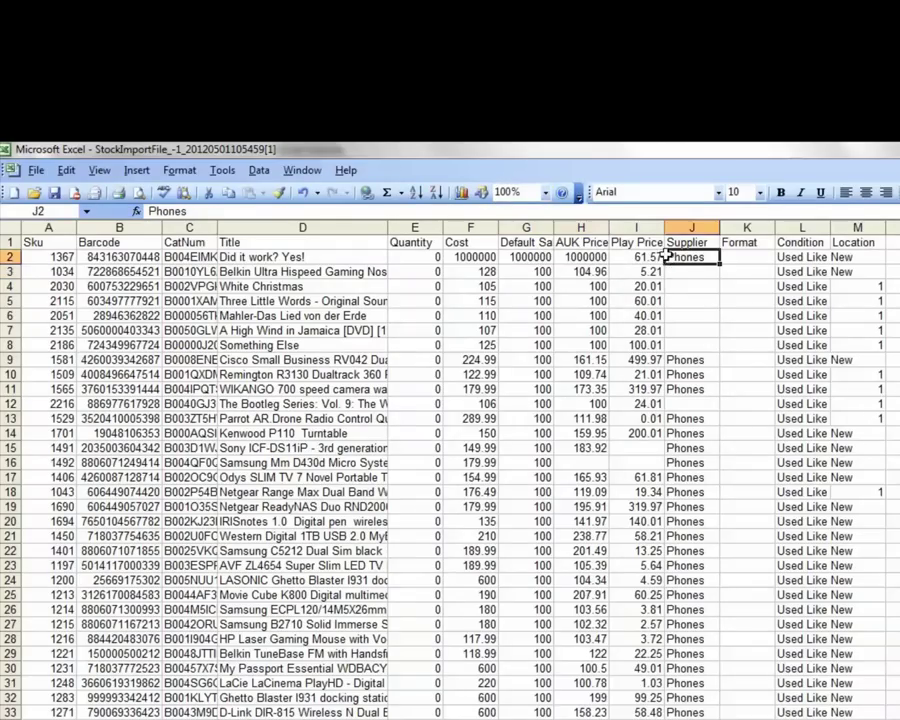
pyautogui.click(661, 258)
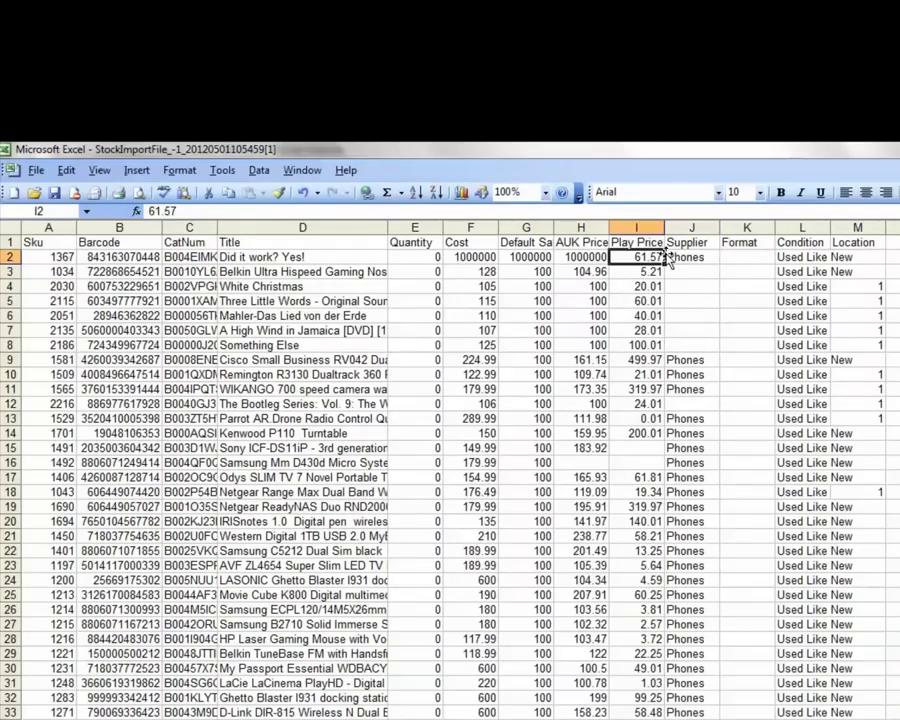
pyautogui.write('100000')
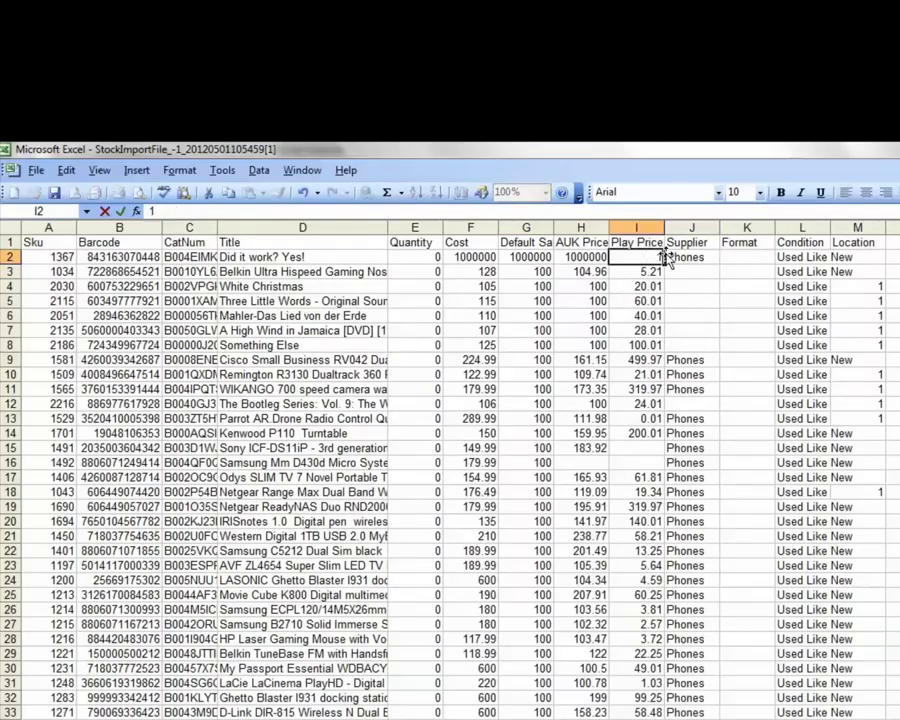
pyautogui.write('0')
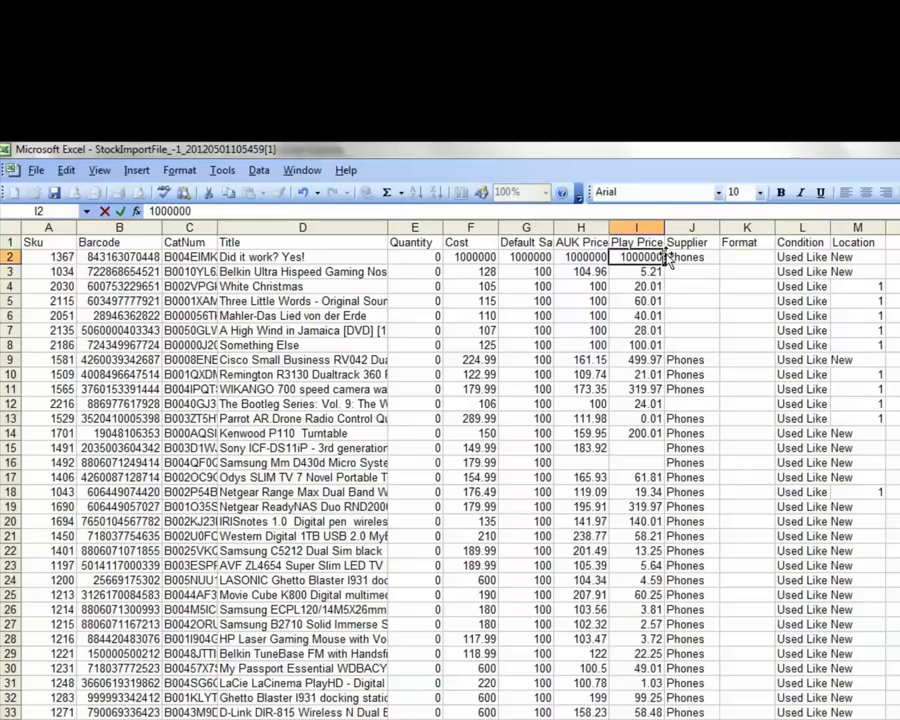
pyautogui.press('Return')
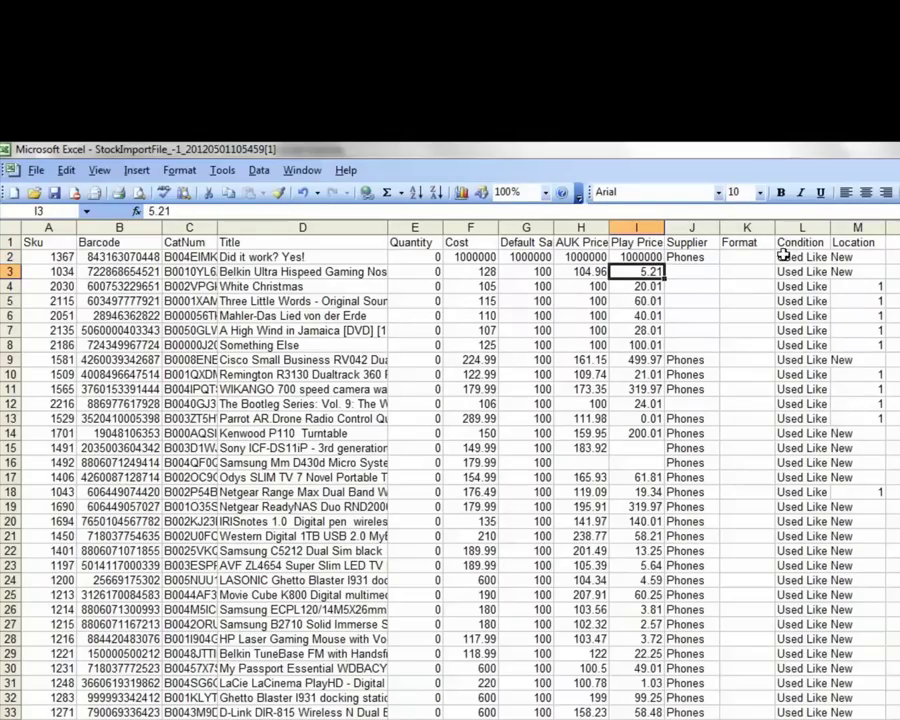
# - Copy the Location value 1 from M4:M5 into M2 and M3
pyautogui.click(872, 285)
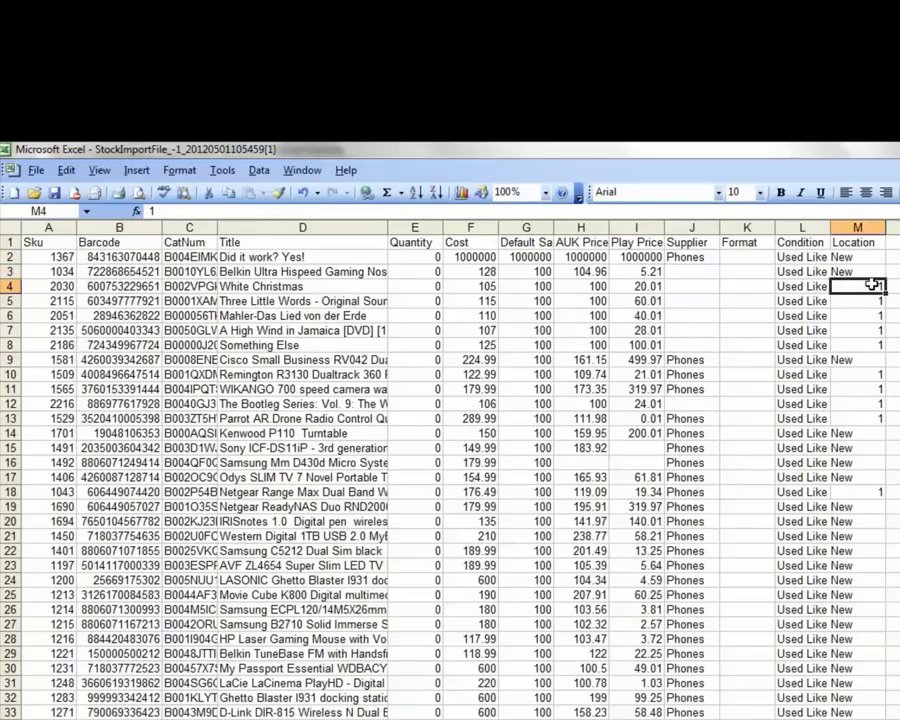
pyautogui.moveTo(872, 285); pyautogui.dragTo(874, 296)
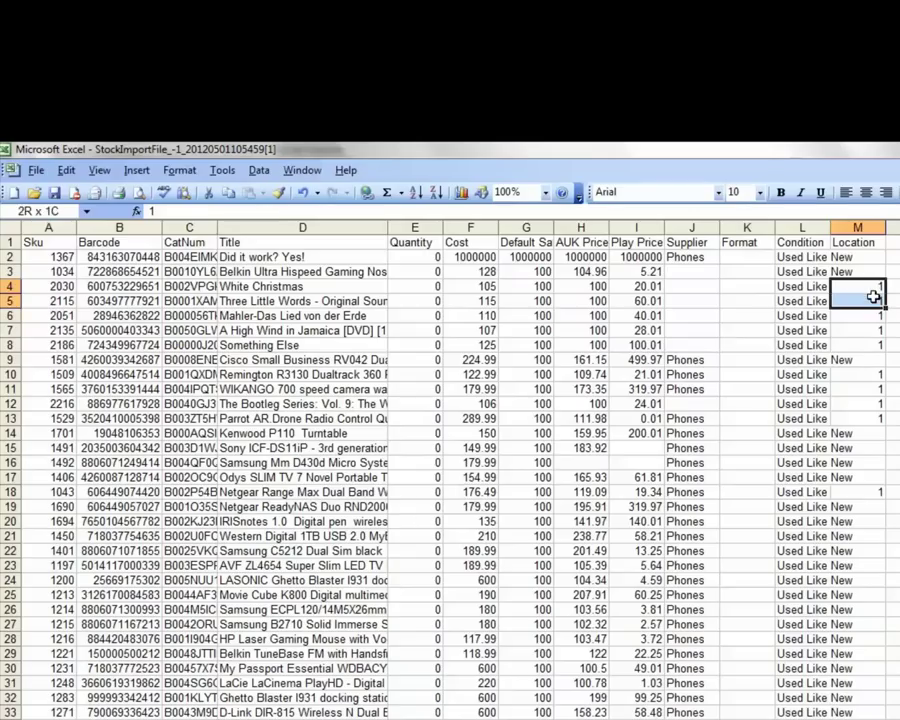
pyautogui.hotkey('ctrl', 'c')
pyautogui.click(874, 257)
pyautogui.hotkey('ctrl', 'v')
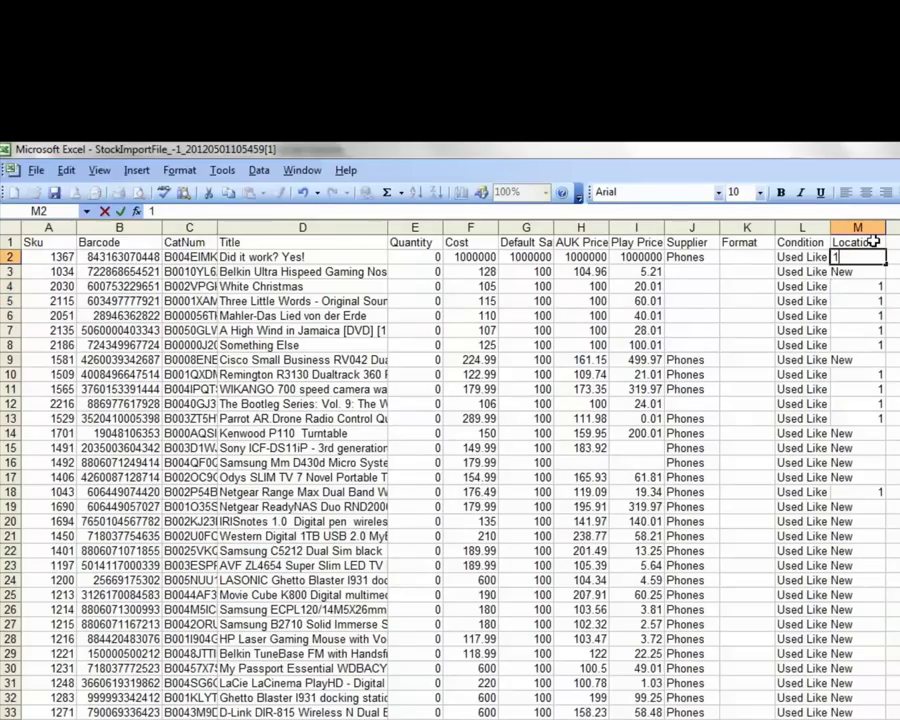
pyautogui.press('Down')
pyautogui.press('Return')
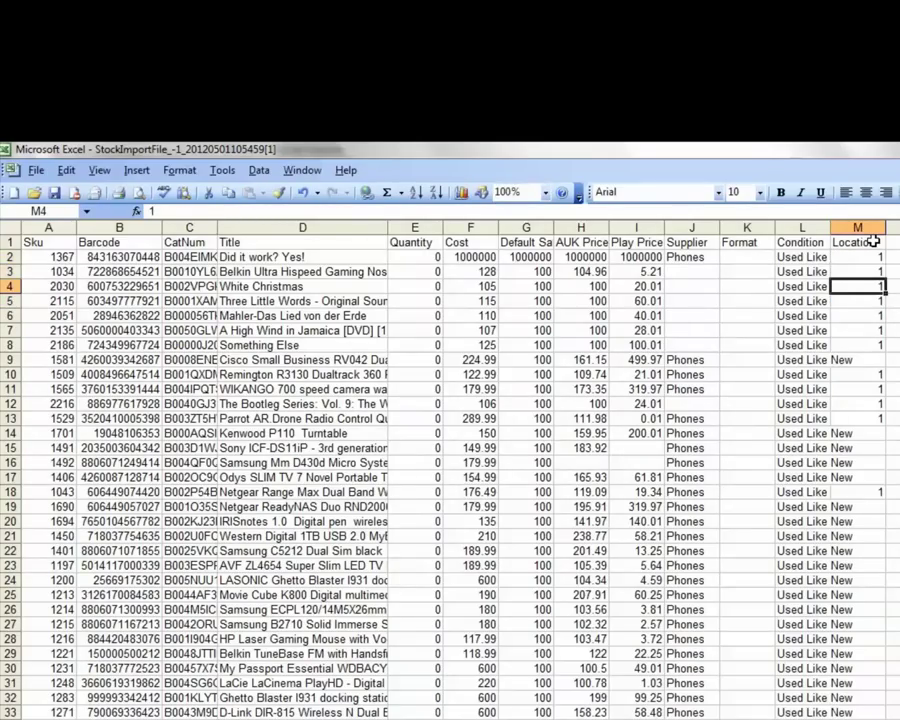
pyautogui.moveTo(872, 257); pyautogui.dragTo(880, 715)
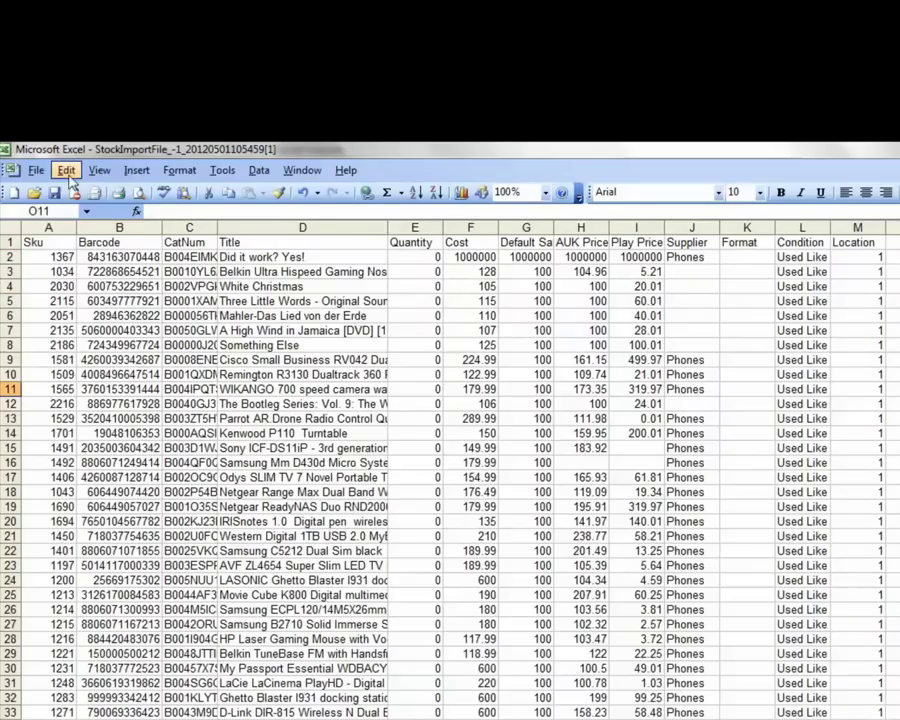
# - Save the sheet to the Desktop as Upload in CSV (Comma delimited) format, keeping CSV
pyautogui.click(40, 171)
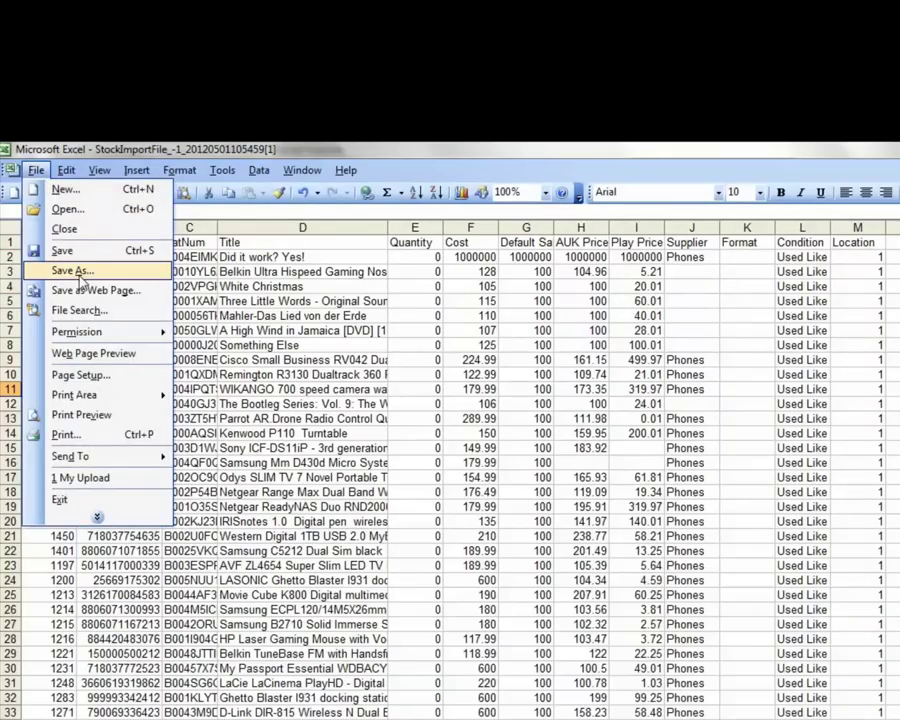
pyautogui.click(66, 270)
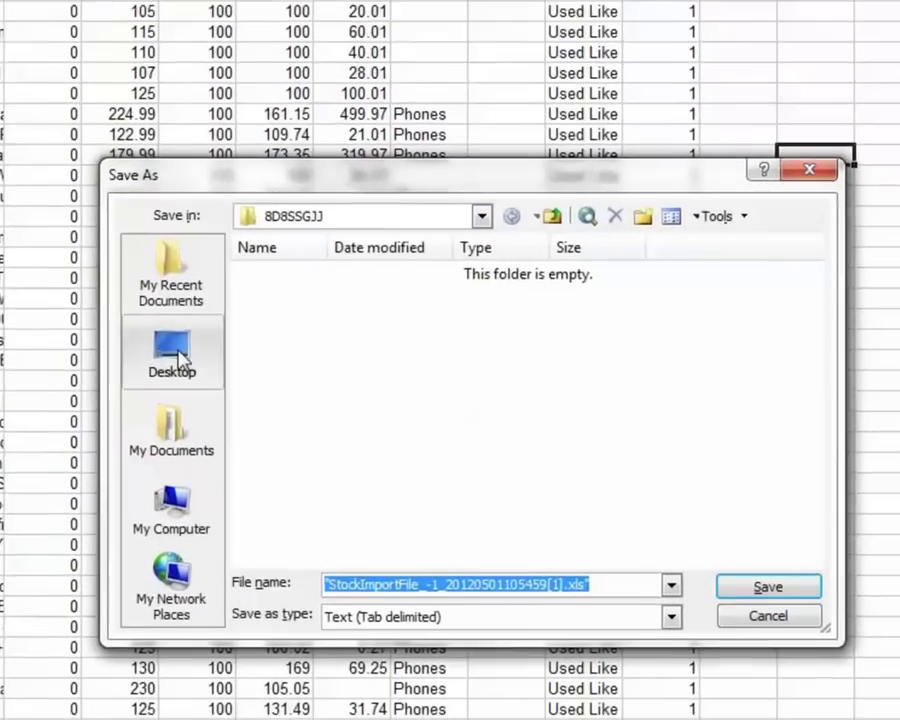
pyautogui.click(302, 424)
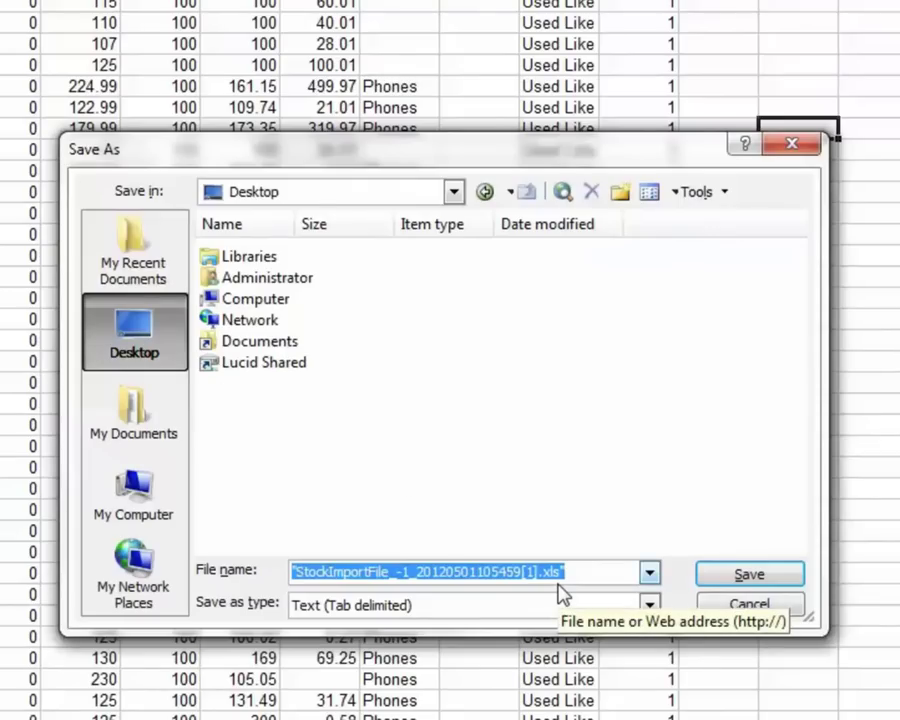
pyautogui.write('Upload')
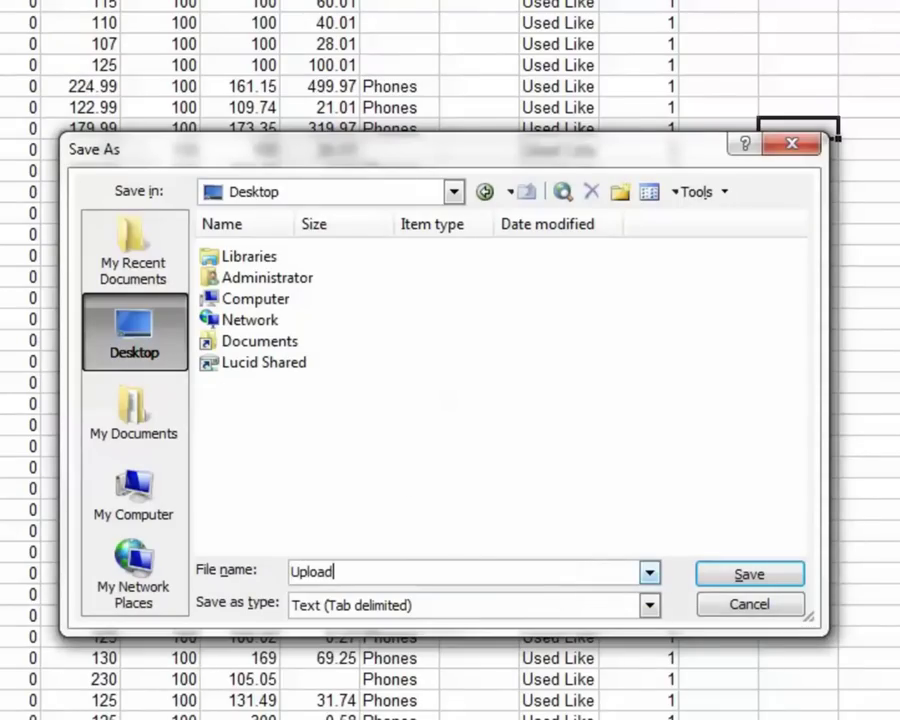
pyautogui.click(650, 610)
pyautogui.click(651, 705)
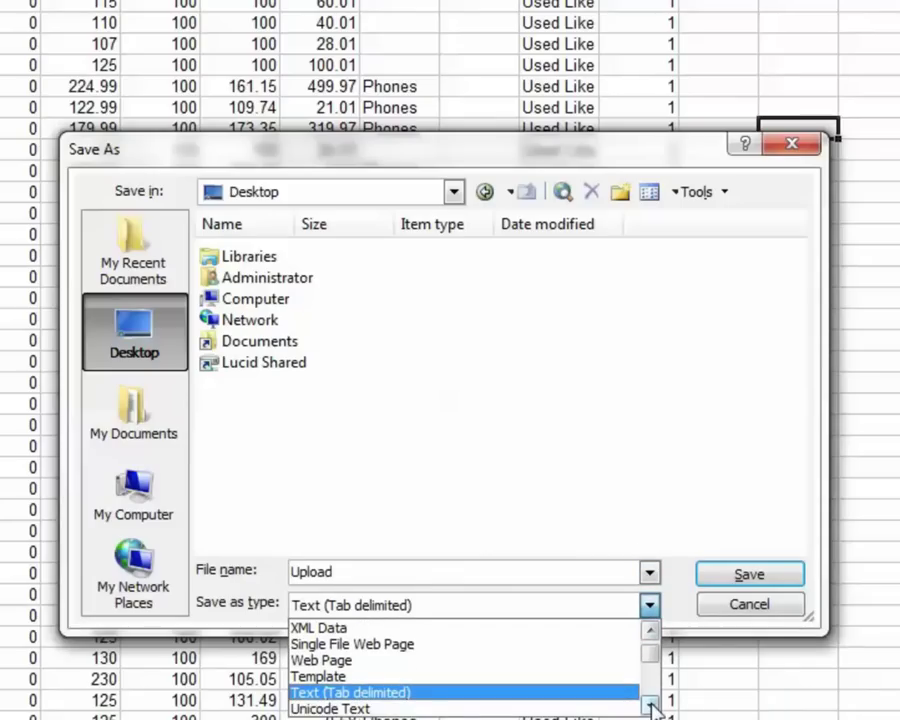
pyautogui.click(651, 705)
pyautogui.click(651, 705)
pyautogui.click(651, 705)
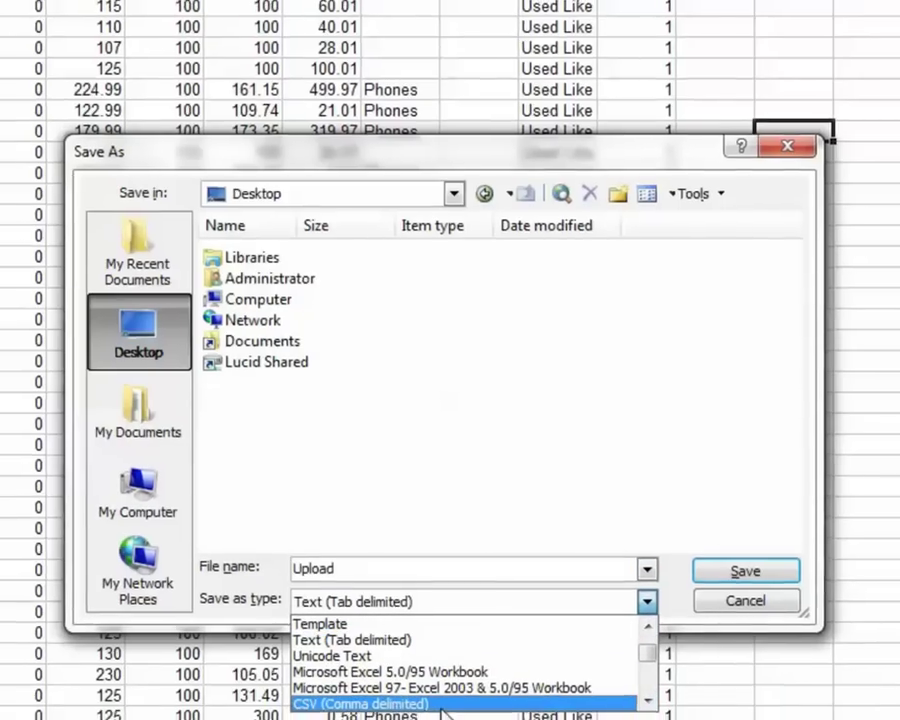
pyautogui.click(385, 708)
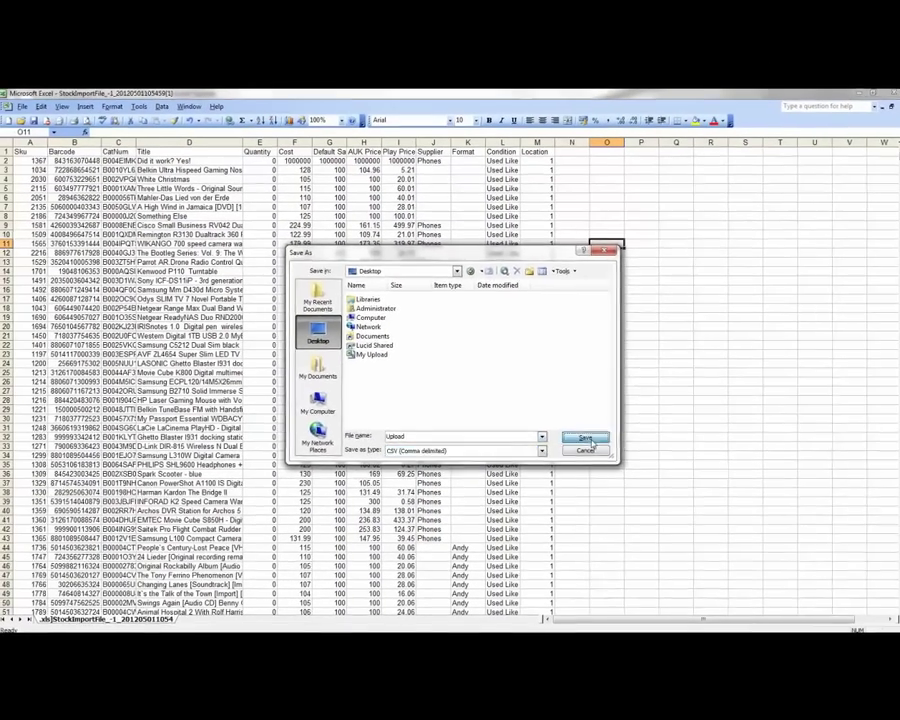
pyautogui.click(608, 456)
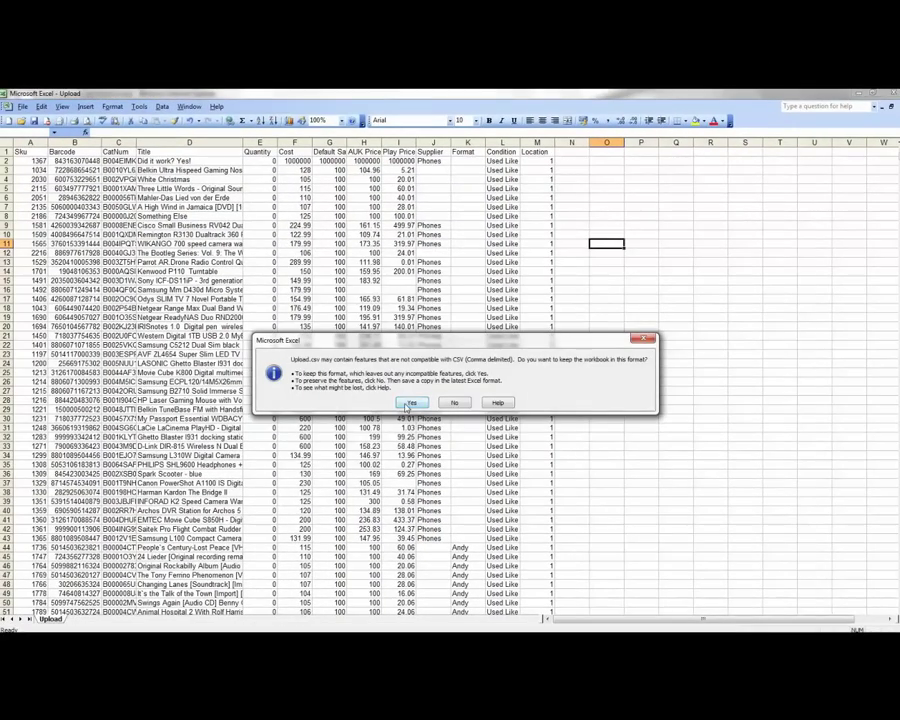
pyautogui.click(410, 403)
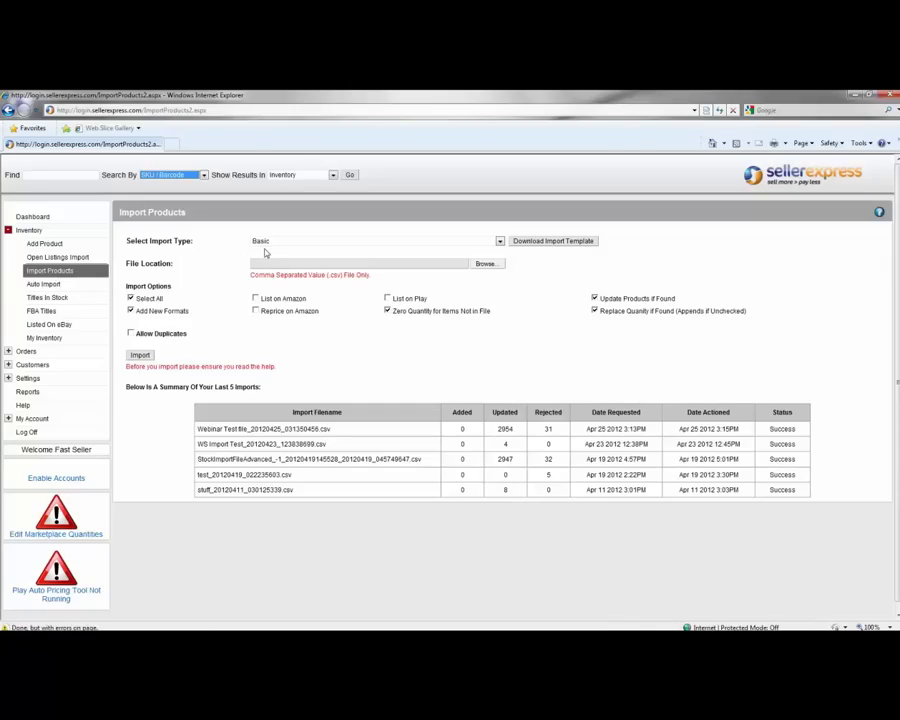
# - Select the My Upload file on the Desktop as the import file
pyautogui.click(481, 265)
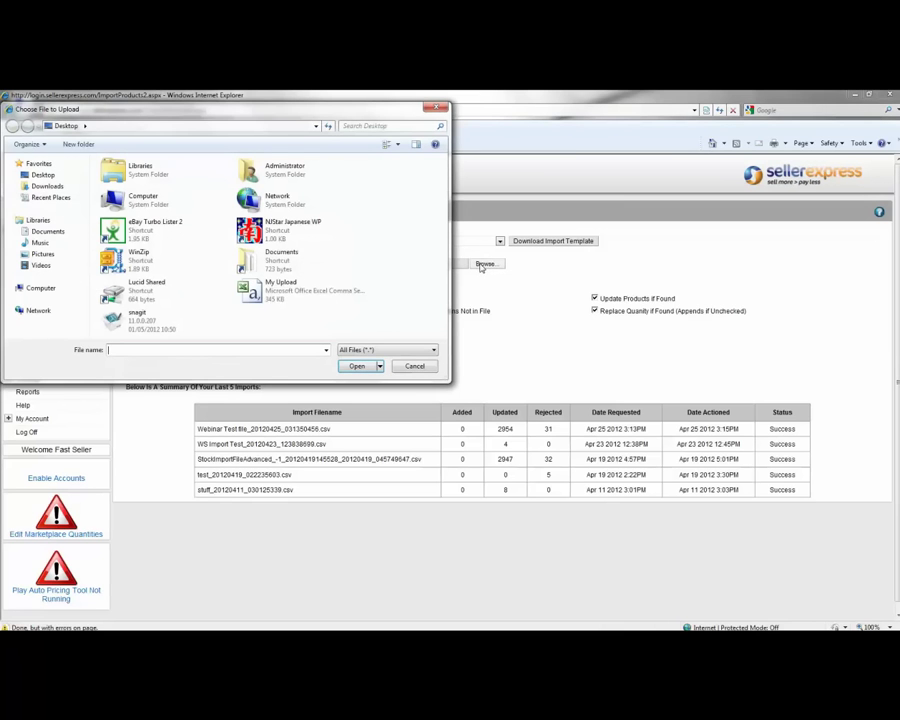
pyautogui.click(293, 290)
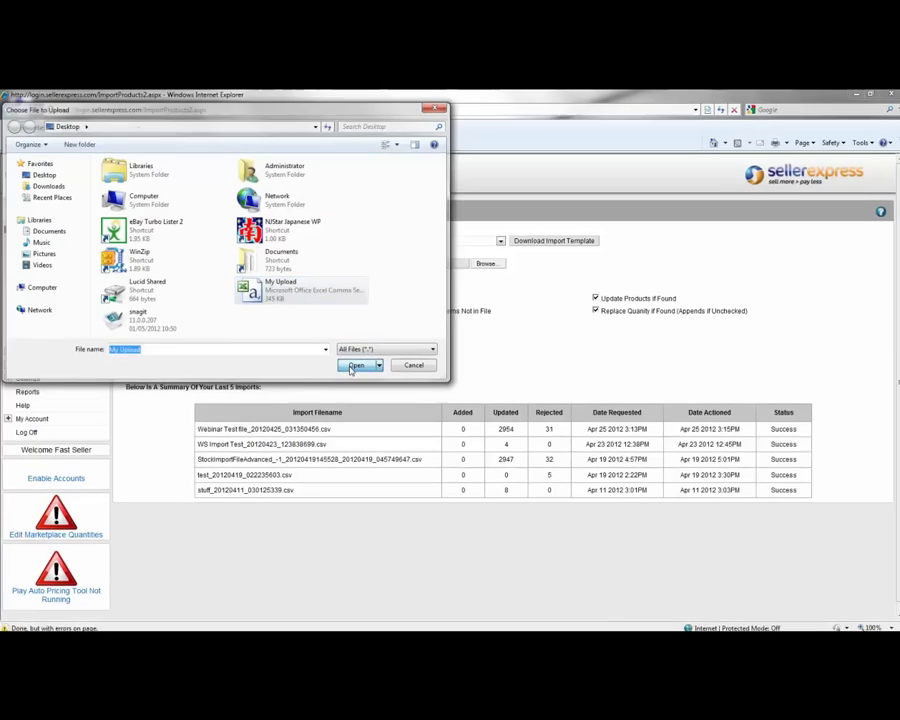
pyautogui.click(354, 367)
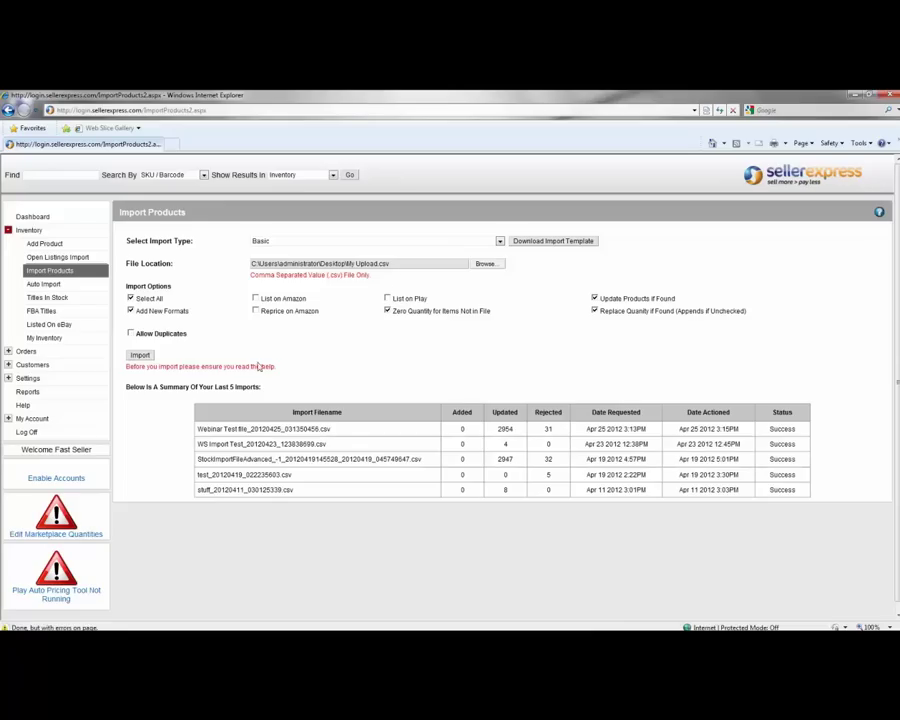
# - Import the selected file and dismiss the Success message
pyautogui.click(145, 357)
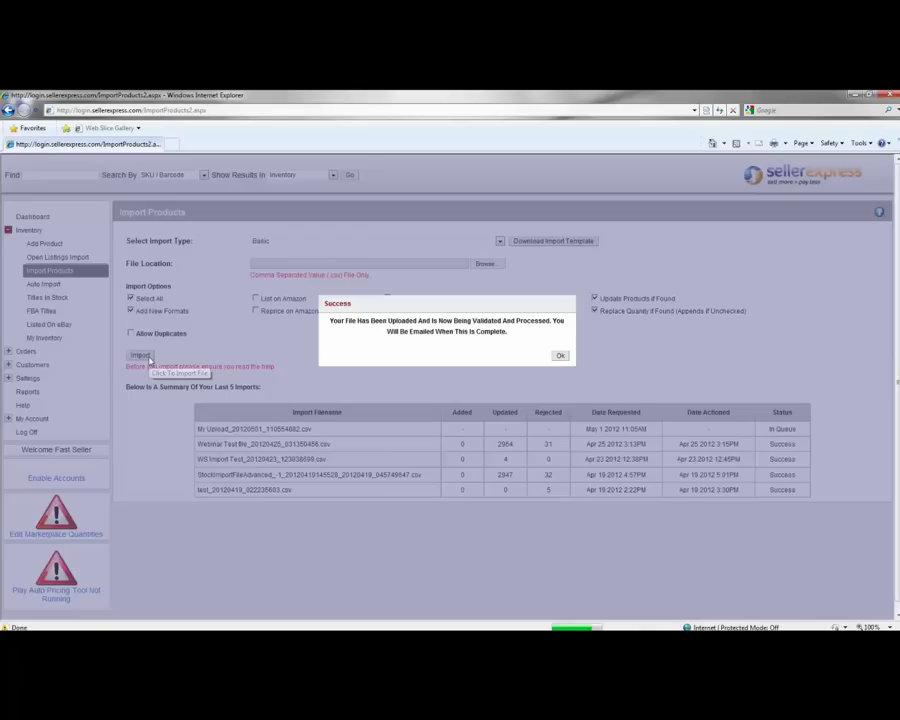
pyautogui.click(560, 355)
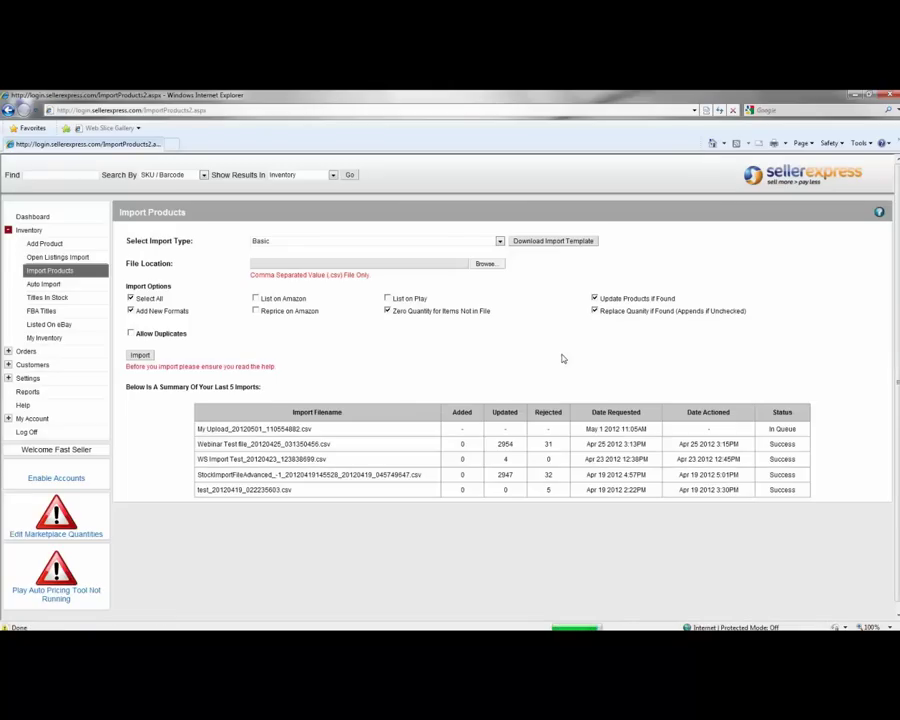